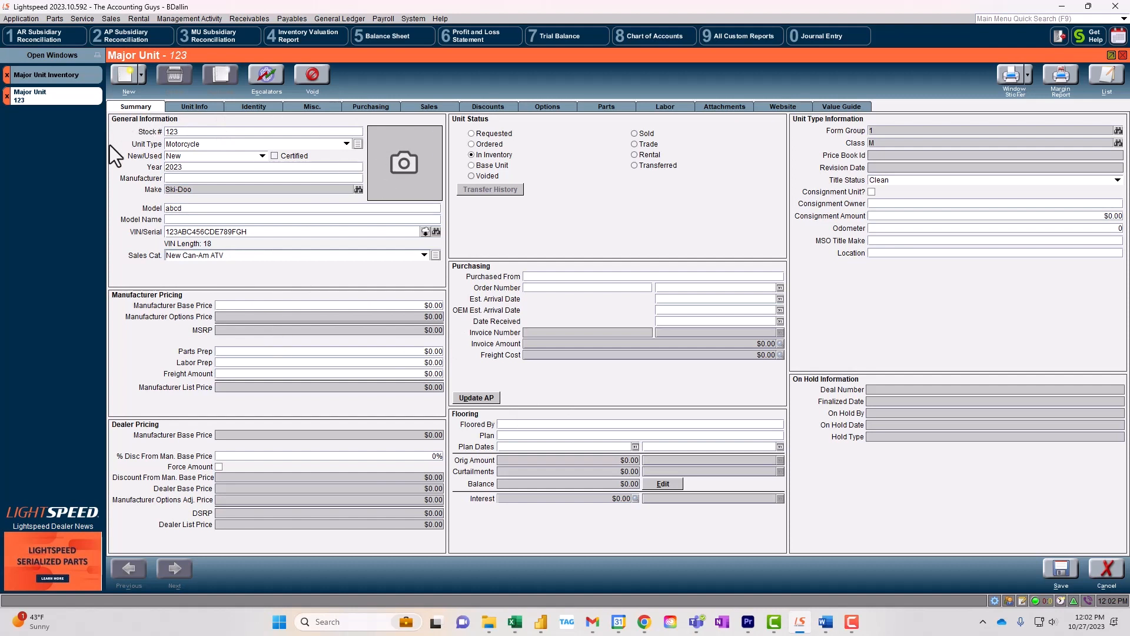
Step: Save the 2023 Ski-Doo unit, stock 123, and bring up its Create AP Invoices dialog
{"action": "left_click", "coordinate": [1062, 570]}
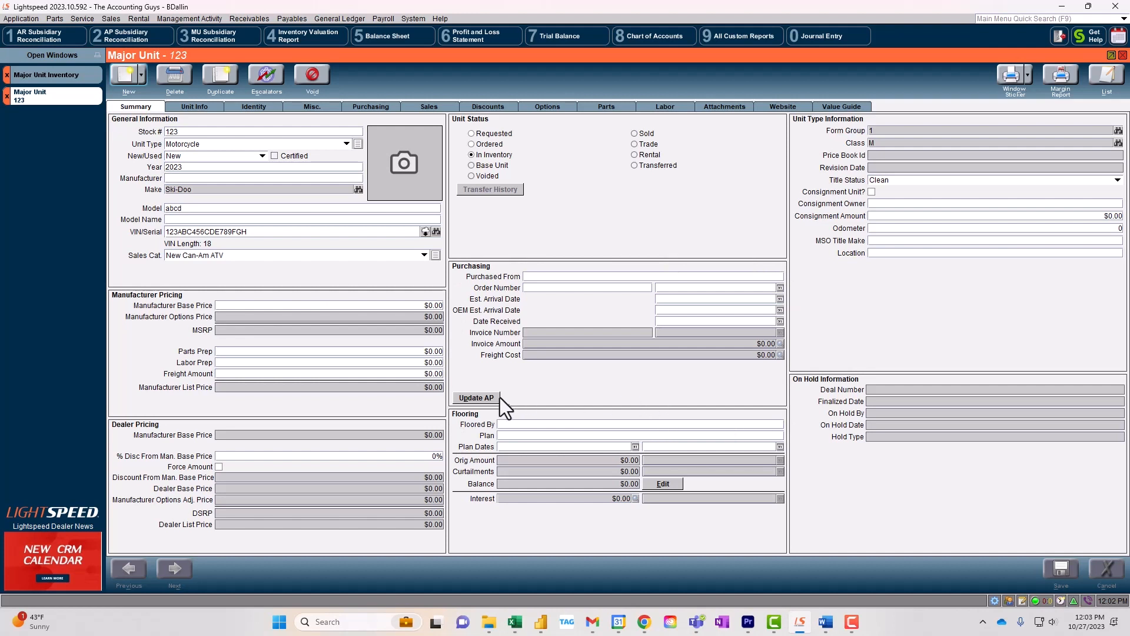
{"action": "left_click", "coordinate": [478, 400]}
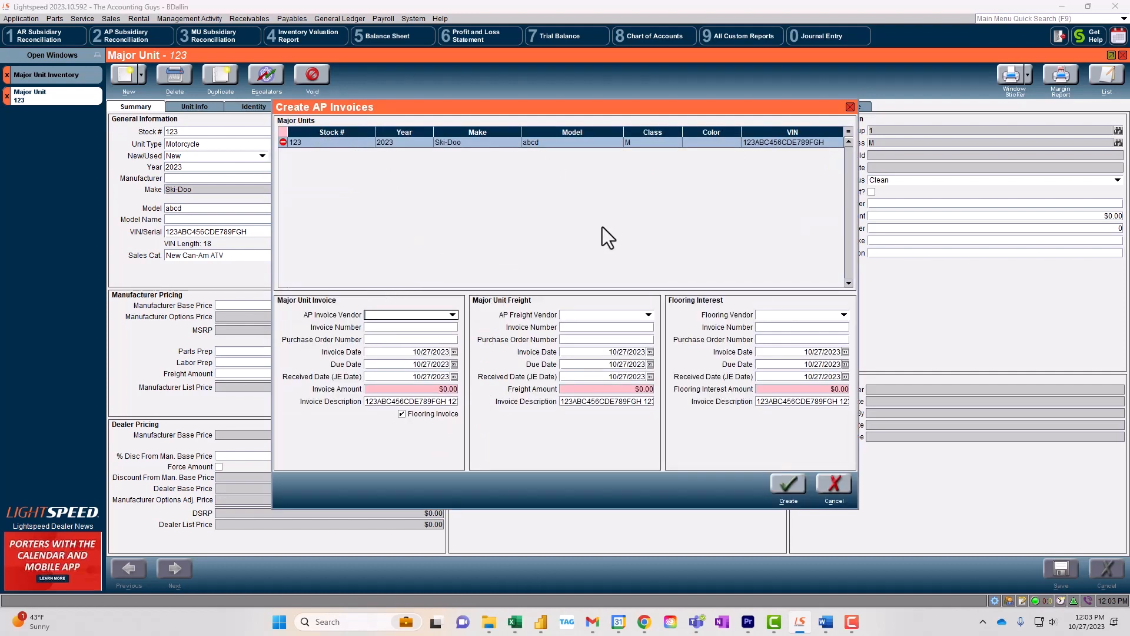
Step: Create invoice 59876 from Flooring Company for $11,000.00 against stock 123
{"action": "key", "text": "f"}
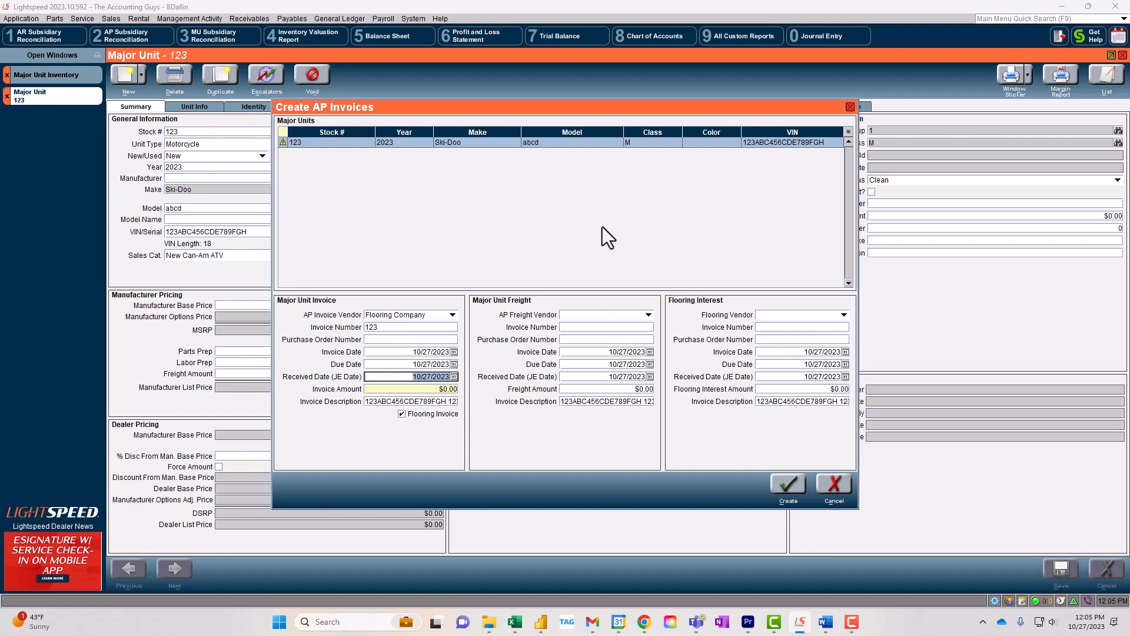
{"action": "key", "text": "Tab"}
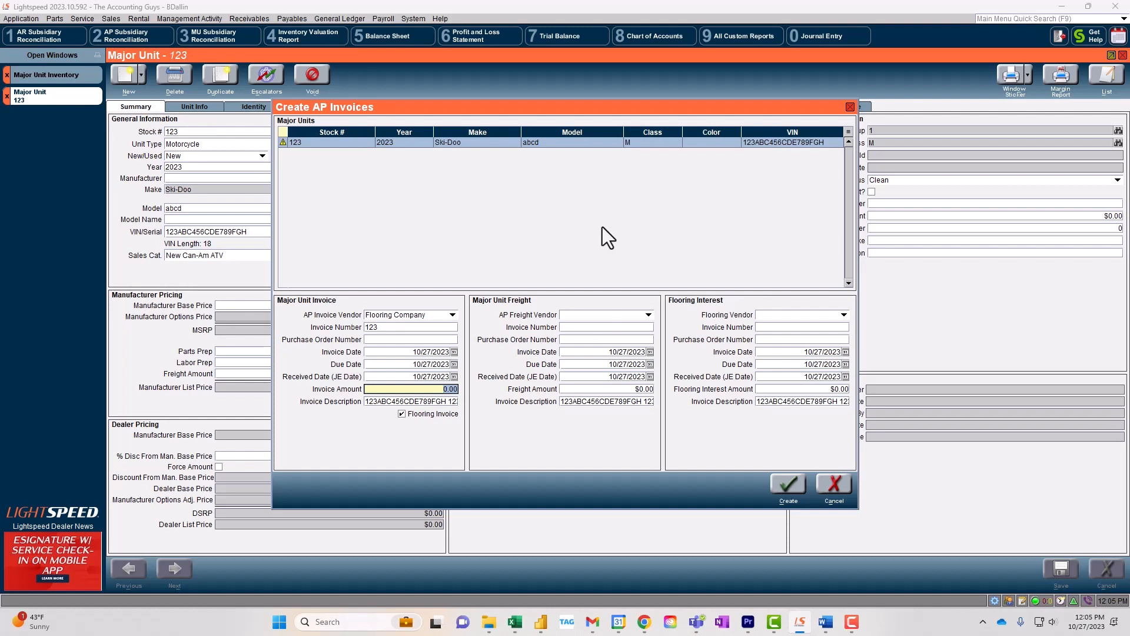
{"action": "key", "text": "shift+Tab"}
{"action": "key", "text": "shift+Tab"}
{"action": "key", "text": "shift+Tab"}
{"action": "key", "text": "shift+Tab"}
{"action": "key", "text": "shift+Tab"}
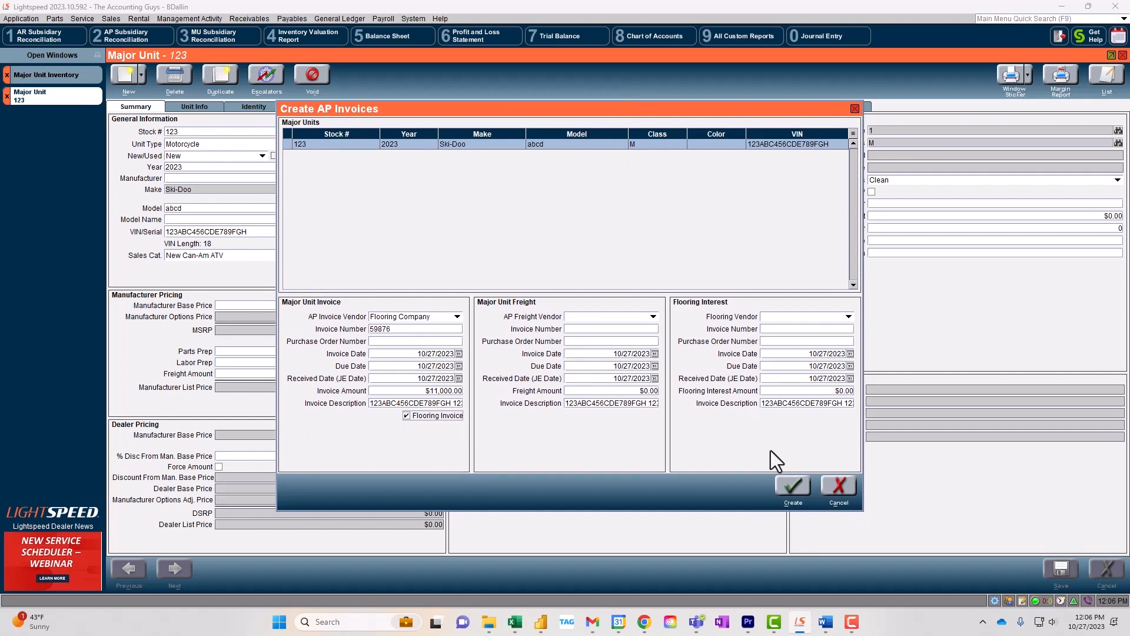
{"action": "left_click", "coordinate": [794, 485]}
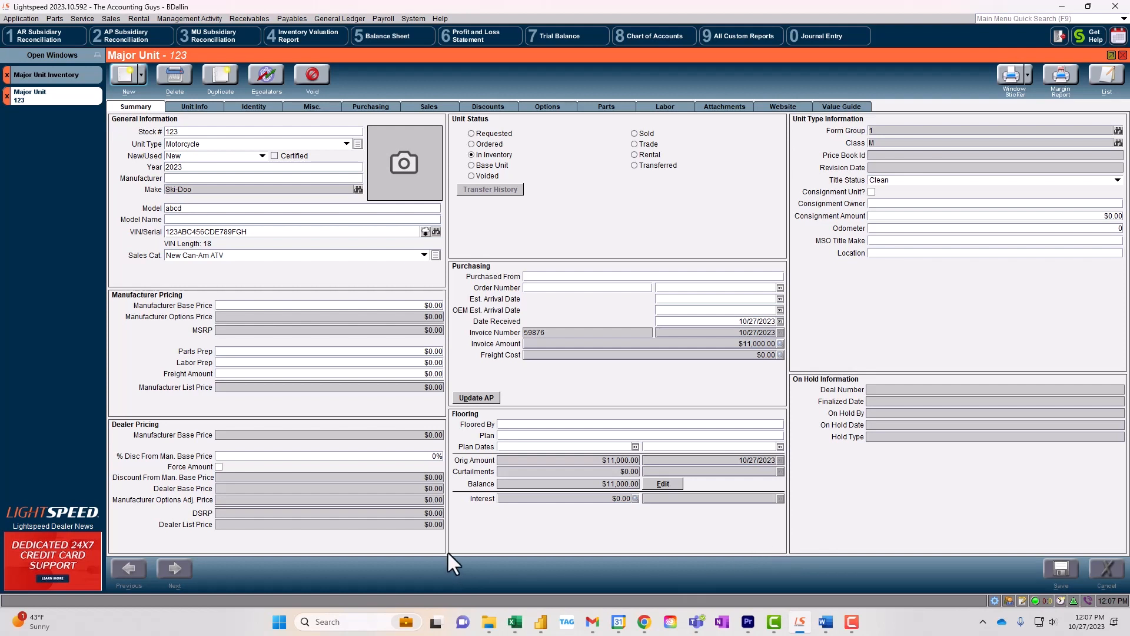
Step: Show unit 123's Purchasing details: $11,000.00 total actual cost, $0.00 freight
{"action": "left_click", "coordinate": [363, 107]}
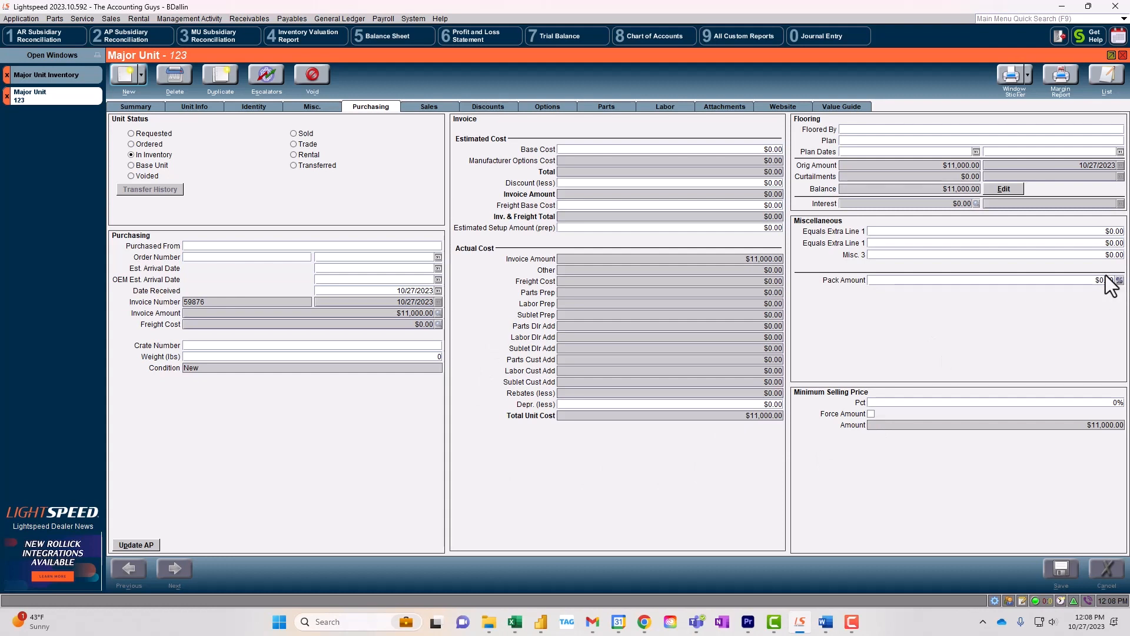
Step: Calculate unit 123's pack amount as 3% of Invoice Amount, giving $330.00
{"action": "left_click", "coordinate": [974, 280]}
{"action": "type", "text": "100"}
{"action": "key", "text": "Tab"}
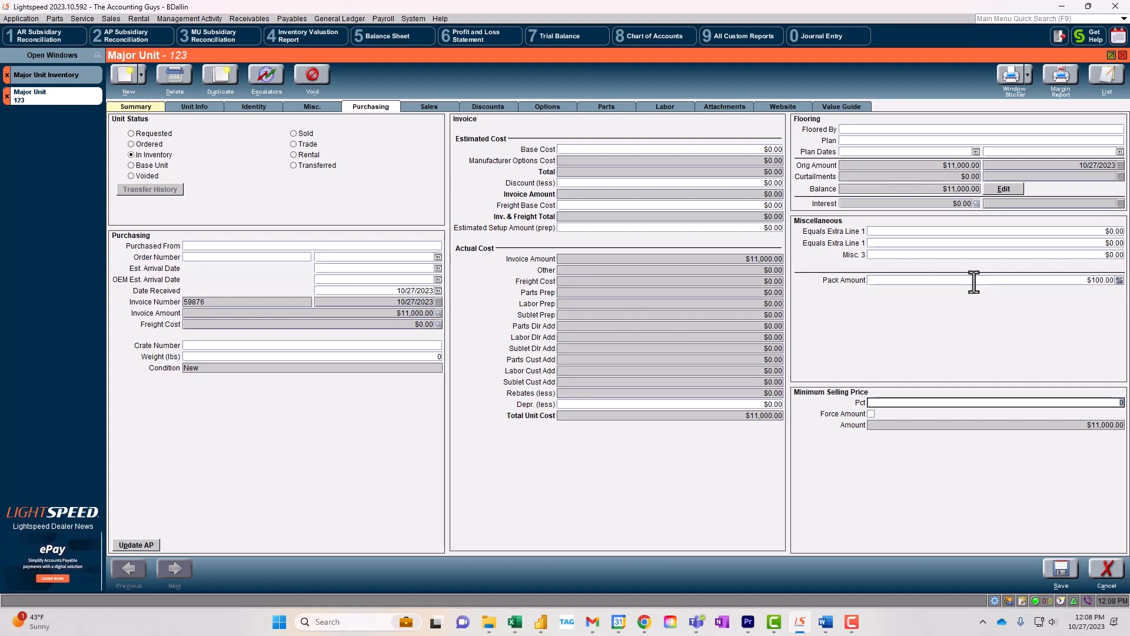
{"action": "left_click", "coordinate": [1118, 281]}
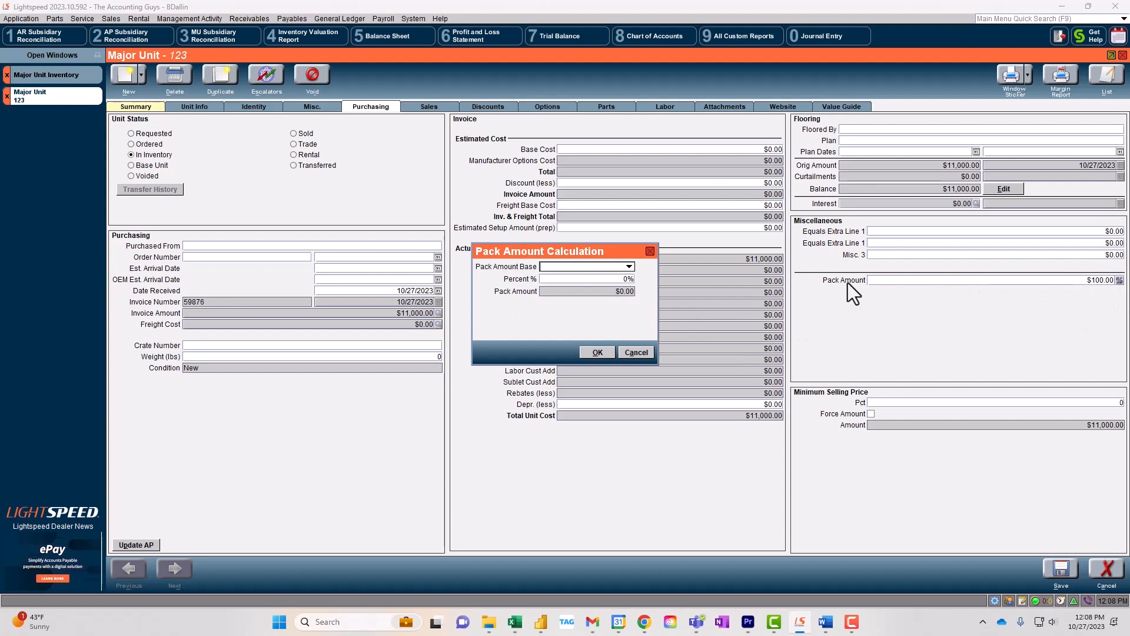
{"action": "left_click", "coordinate": [577, 266]}
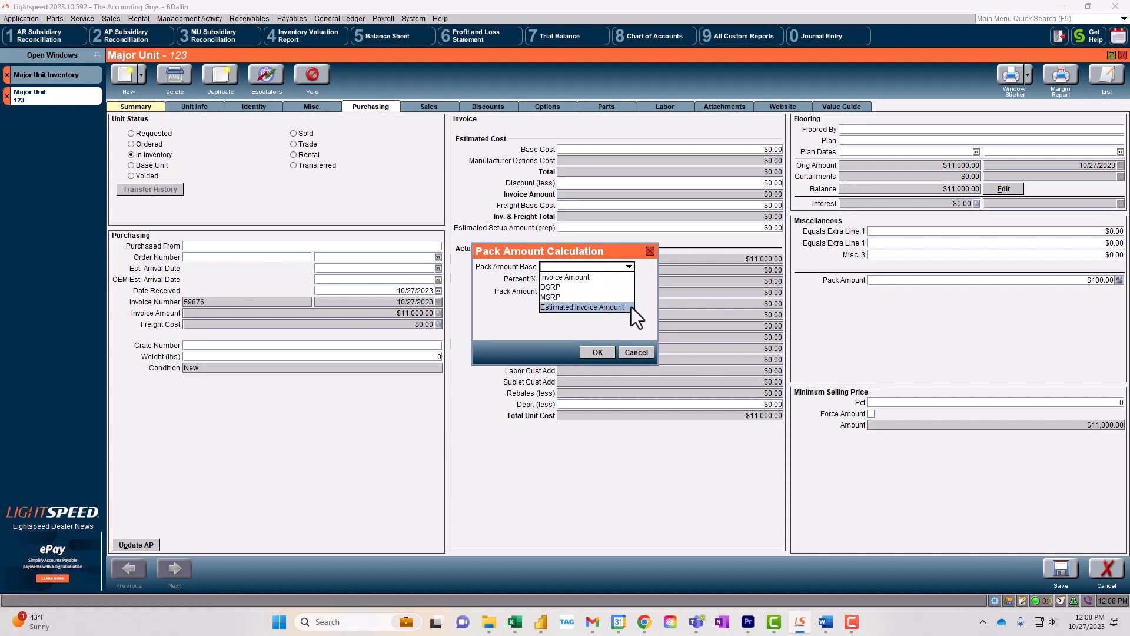
{"action": "left_click", "coordinate": [606, 280]}
{"action": "left_click", "coordinate": [598, 279]}
{"action": "type", "text": "3"}
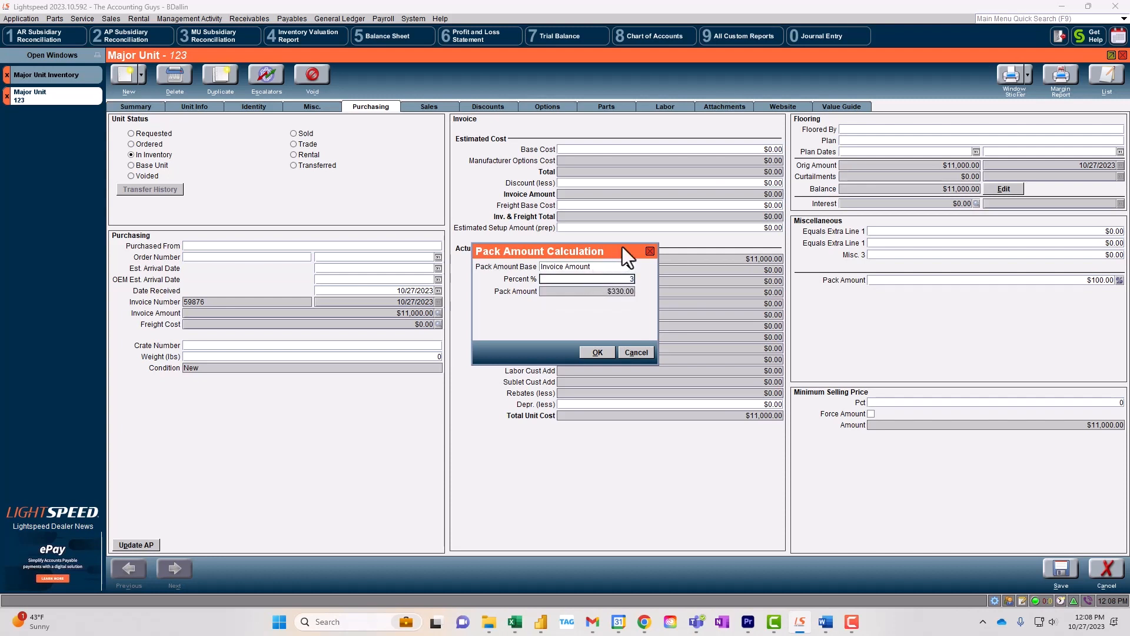
{"action": "left_click", "coordinate": [600, 352]}
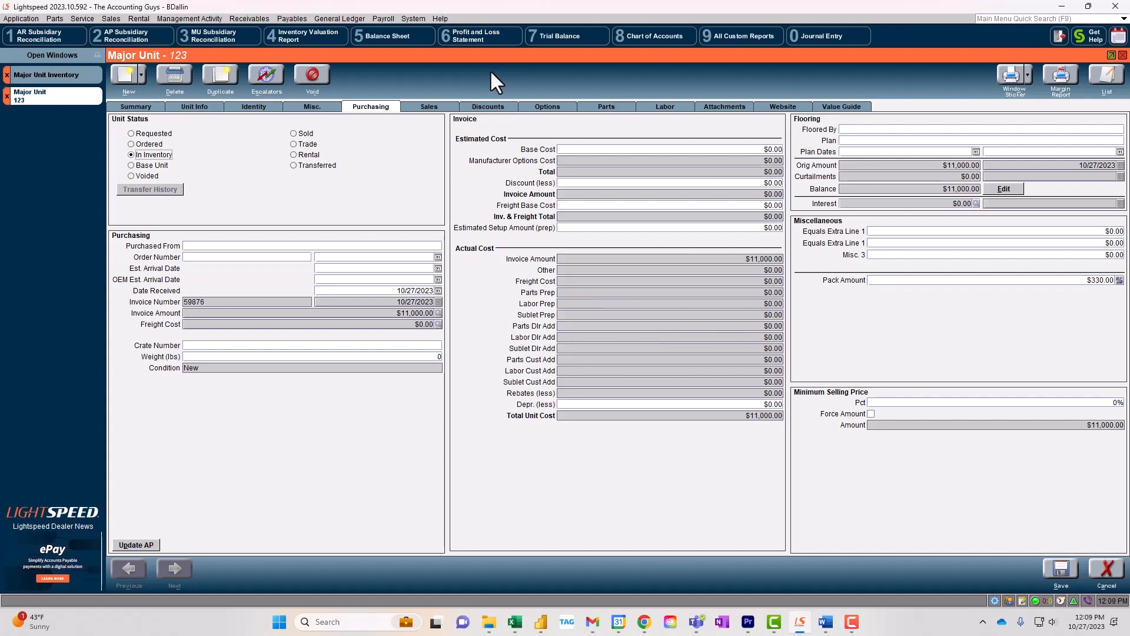
Step: Look through unit 123's Discounts and Attachments tabs, then return to its Summary
{"action": "left_click", "coordinate": [497, 107]}
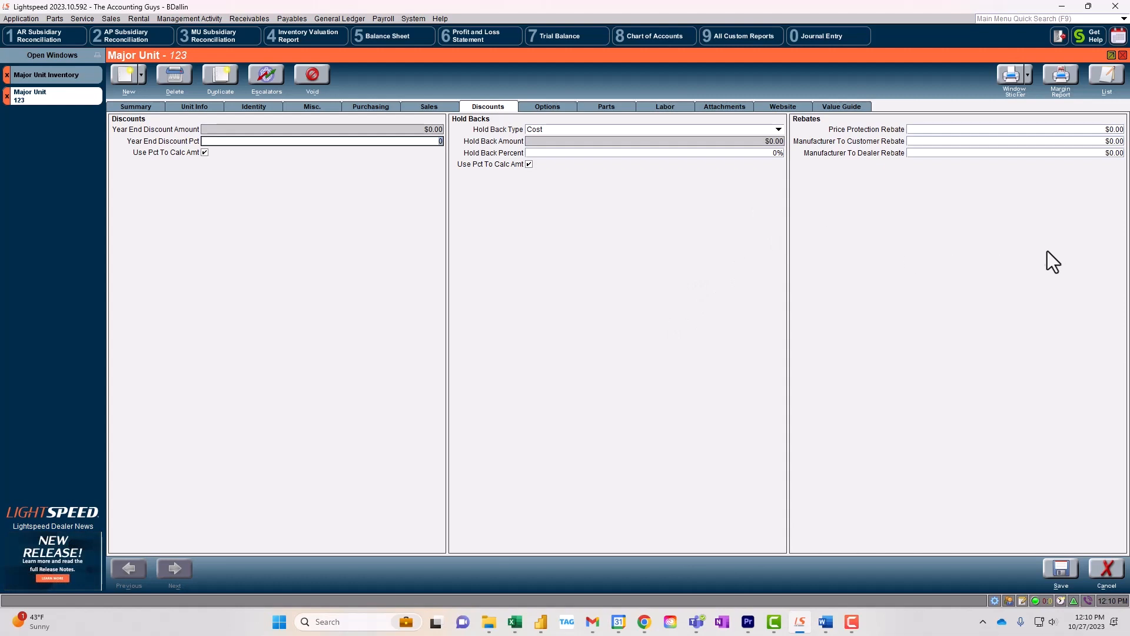
{"action": "left_click", "coordinate": [719, 106]}
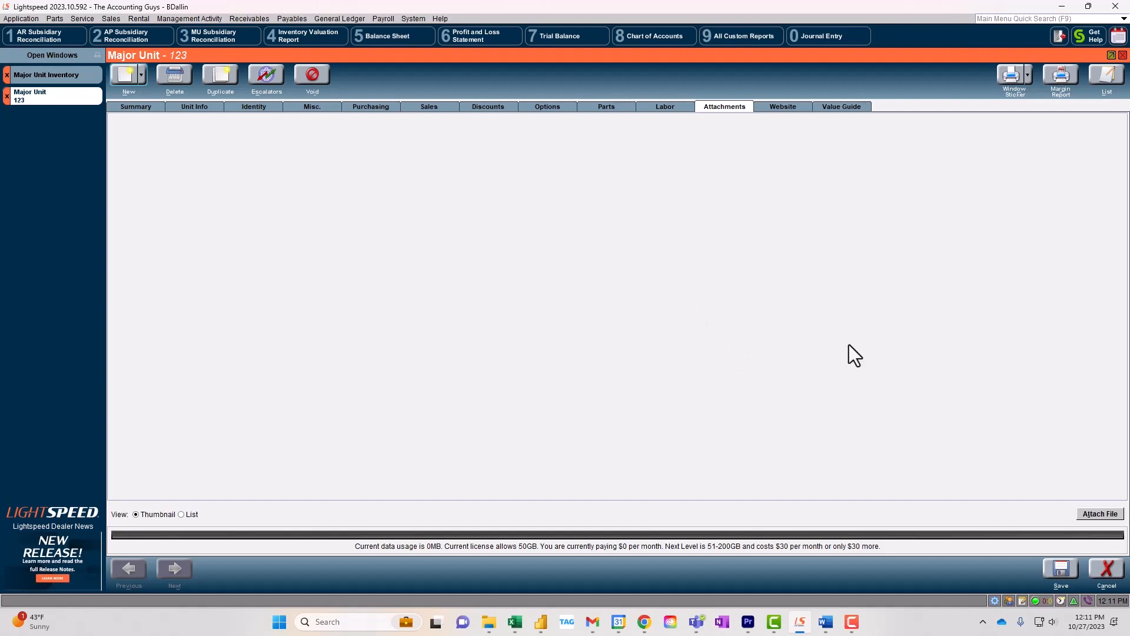
{"action": "left_click", "coordinate": [147, 108]}
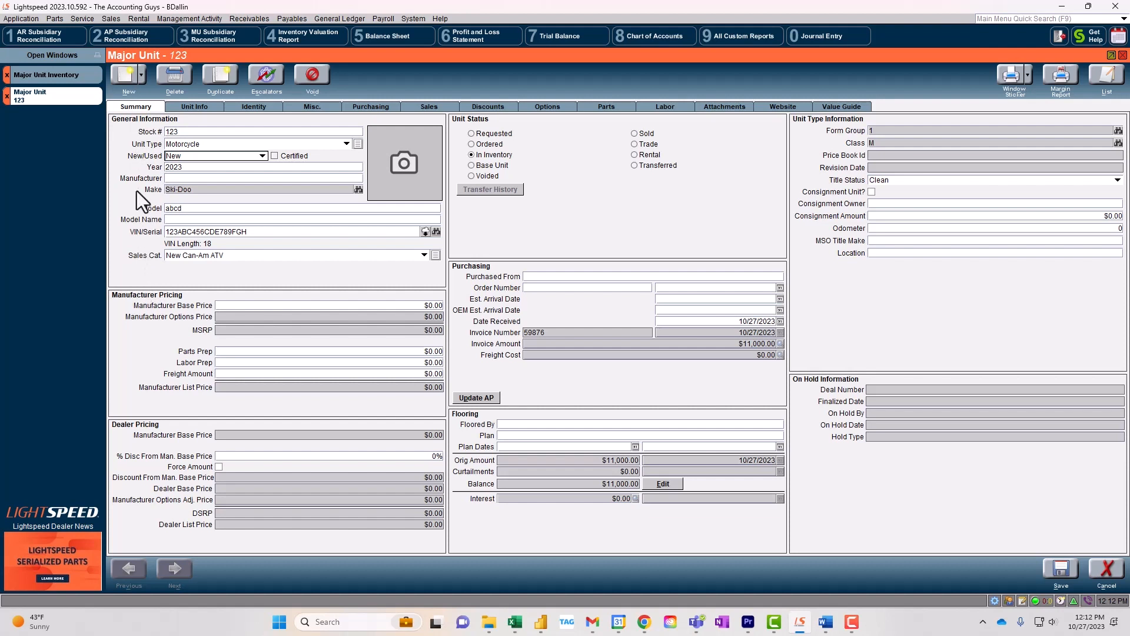
Step: Mark the unit as Used and begin another AP invoice with a chosen vendor
{"action": "left_click", "coordinate": [178, 155]}
{"action": "left_click", "coordinate": [187, 174]}
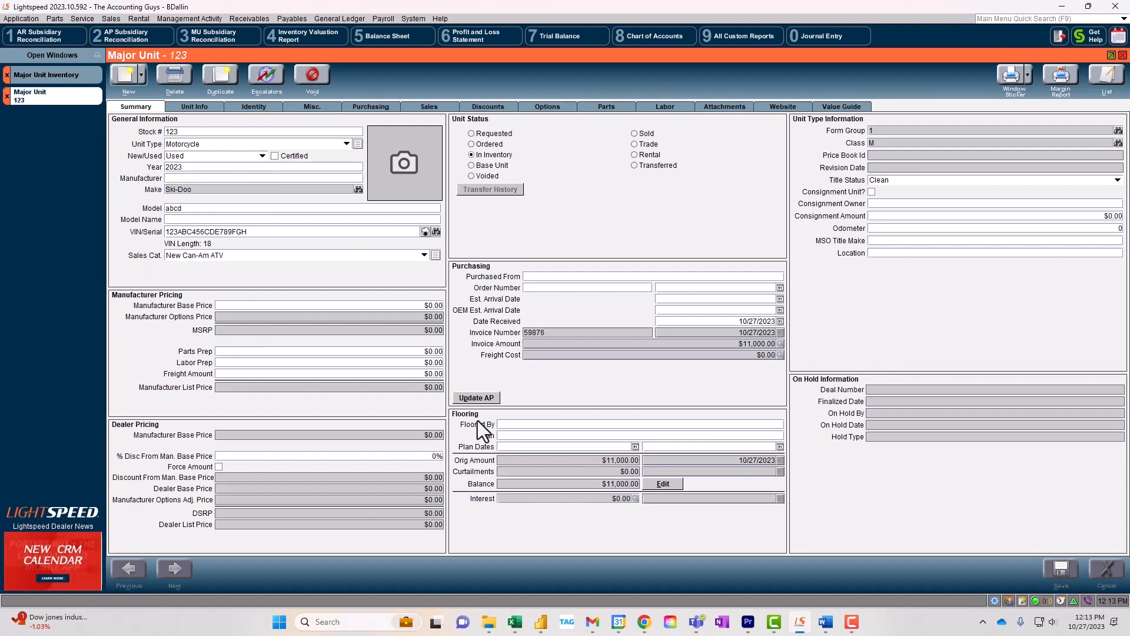
{"action": "left_click", "coordinate": [479, 398]}
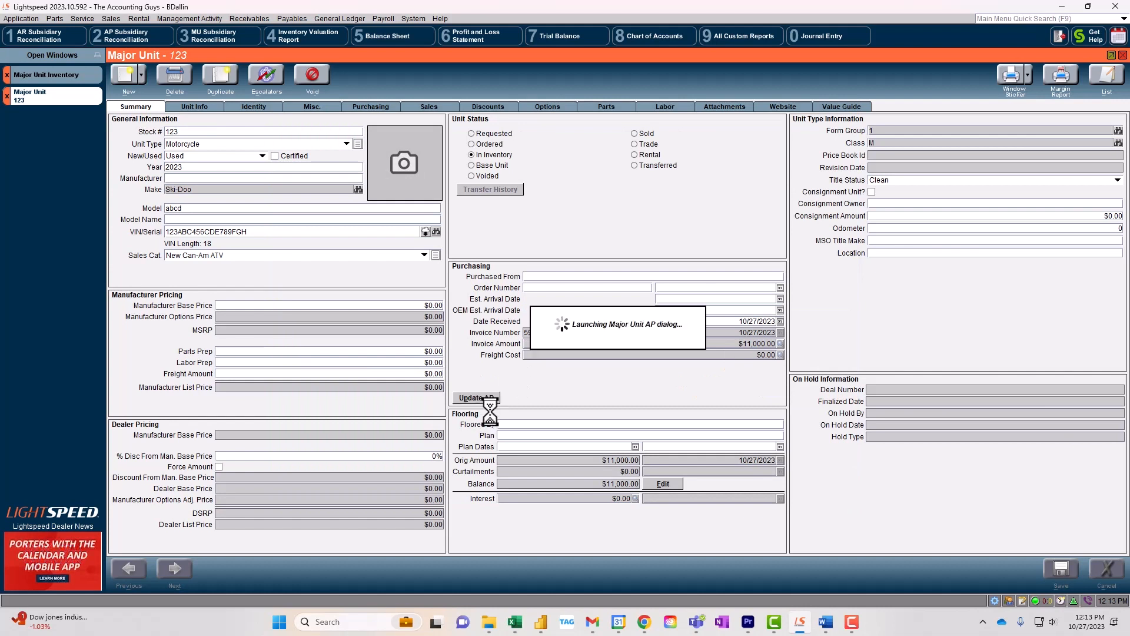
{"action": "left_click", "coordinate": [393, 314]}
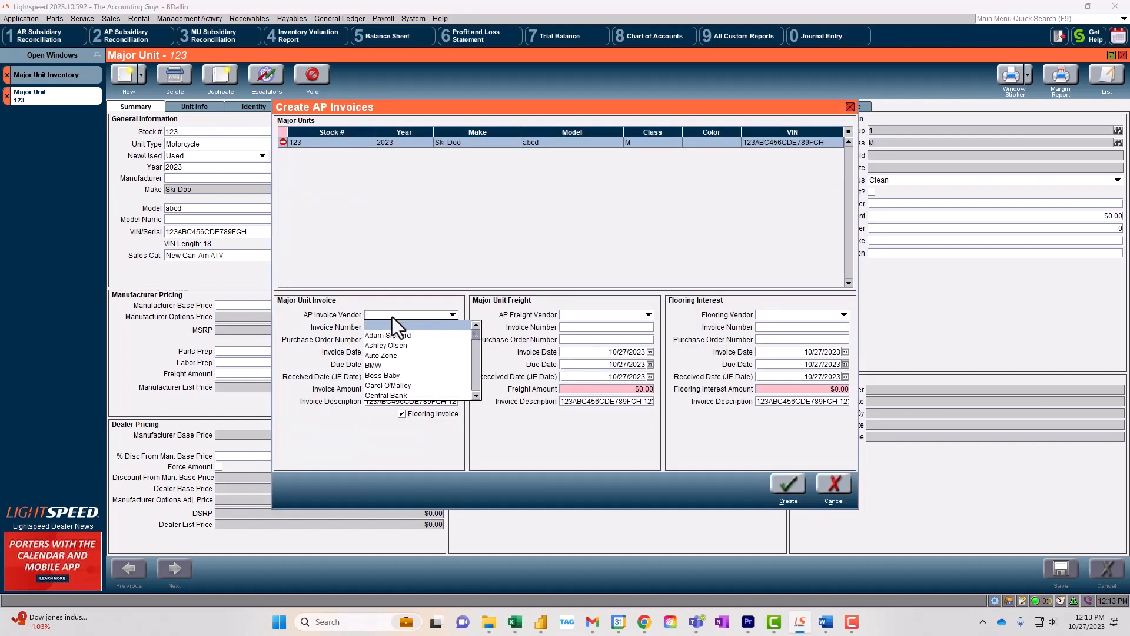
{"action": "left_click", "coordinate": [408, 346]}
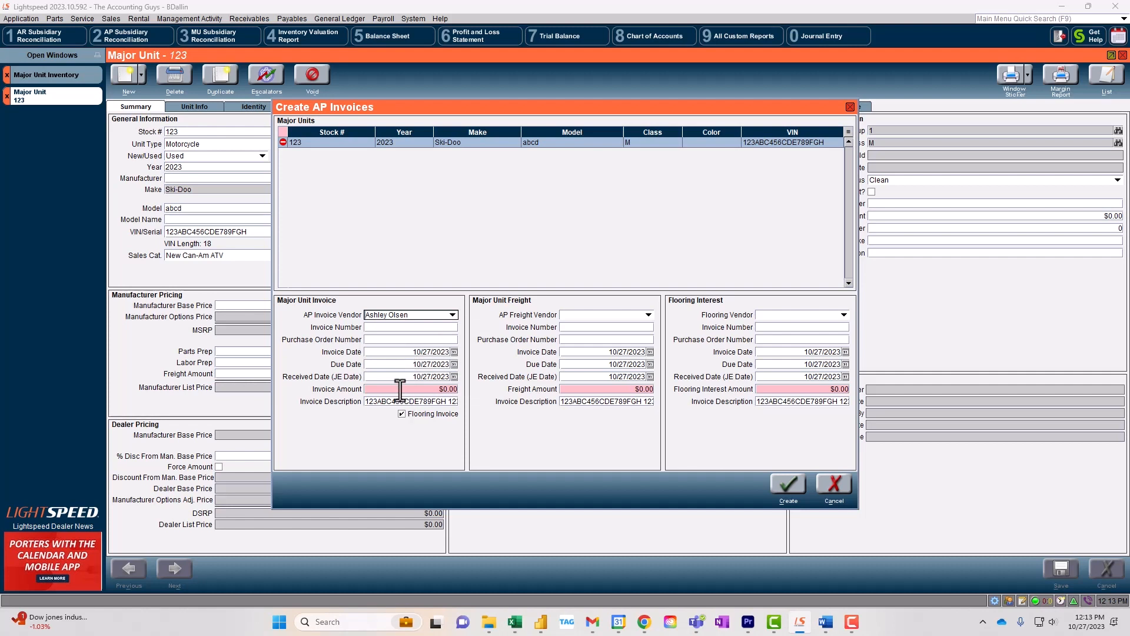
{"action": "left_click", "coordinate": [372, 328]}
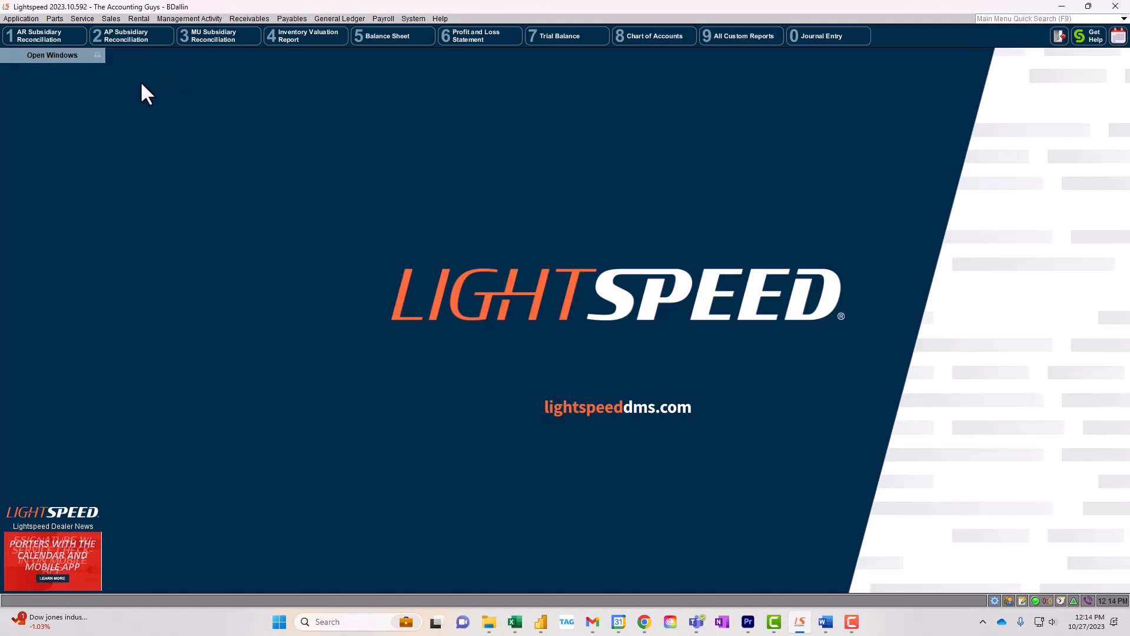
Step: Open deal 800030 from Sales > Leads, Quotes and Deals
{"action": "left_click", "coordinate": [111, 18]}
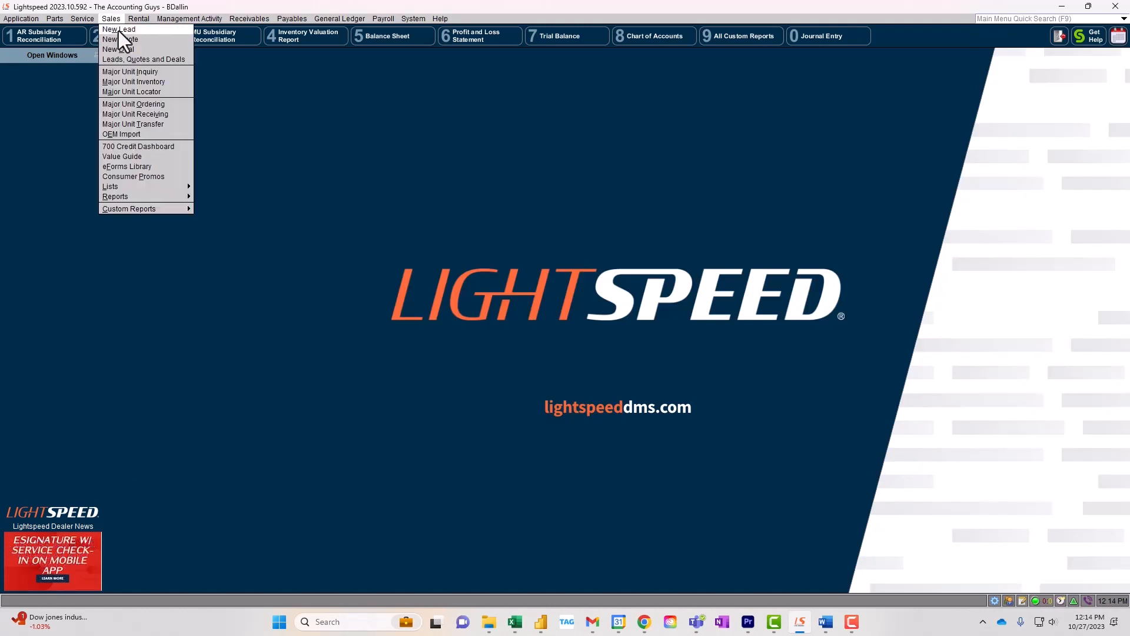
{"action": "left_click", "coordinate": [130, 61]}
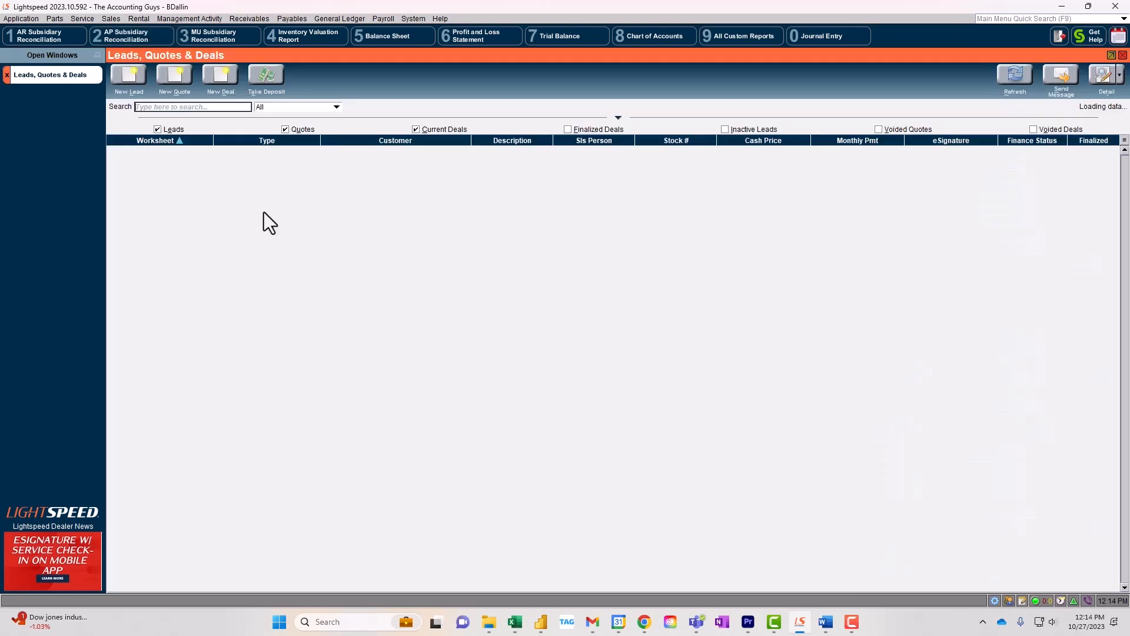
{"action": "double_click", "coordinate": [275, 223]}
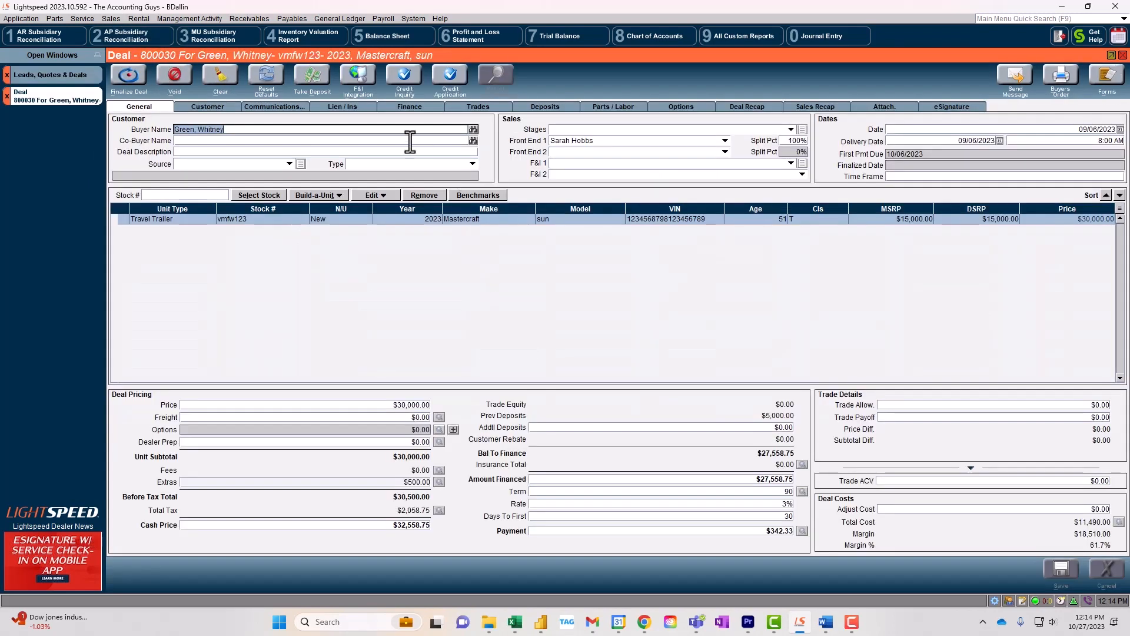
Step: Enter the 2019 BMW trade-in's values: $10,000 allowance, $5,000 payoff, $10,000 ACV
{"action": "left_click", "coordinate": [478, 107]}
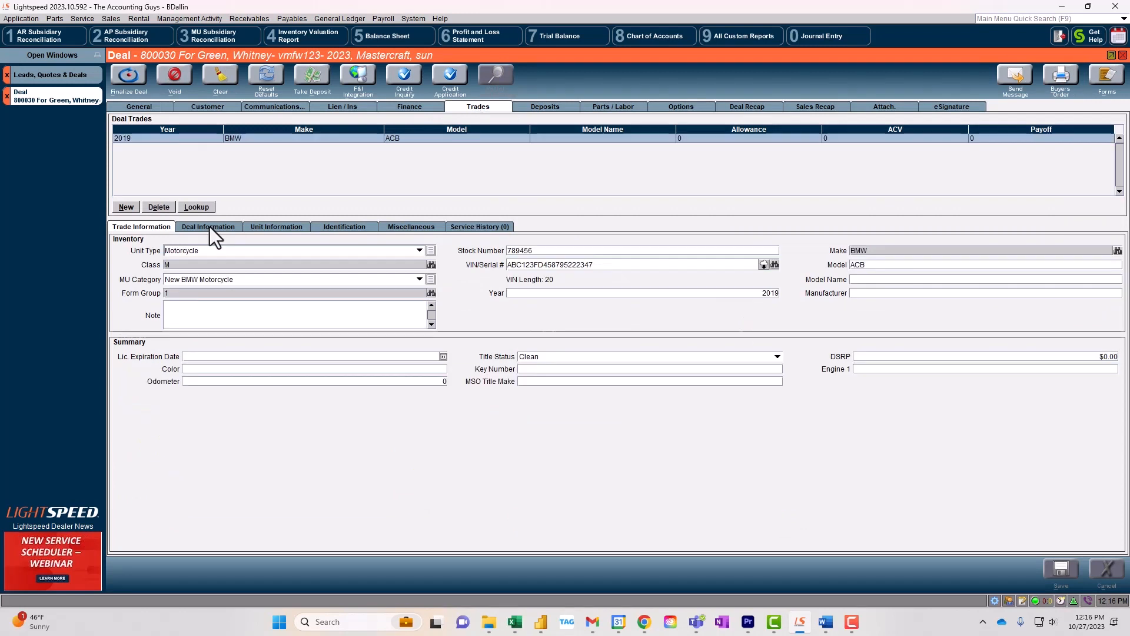
{"action": "left_click", "coordinate": [209, 227]}
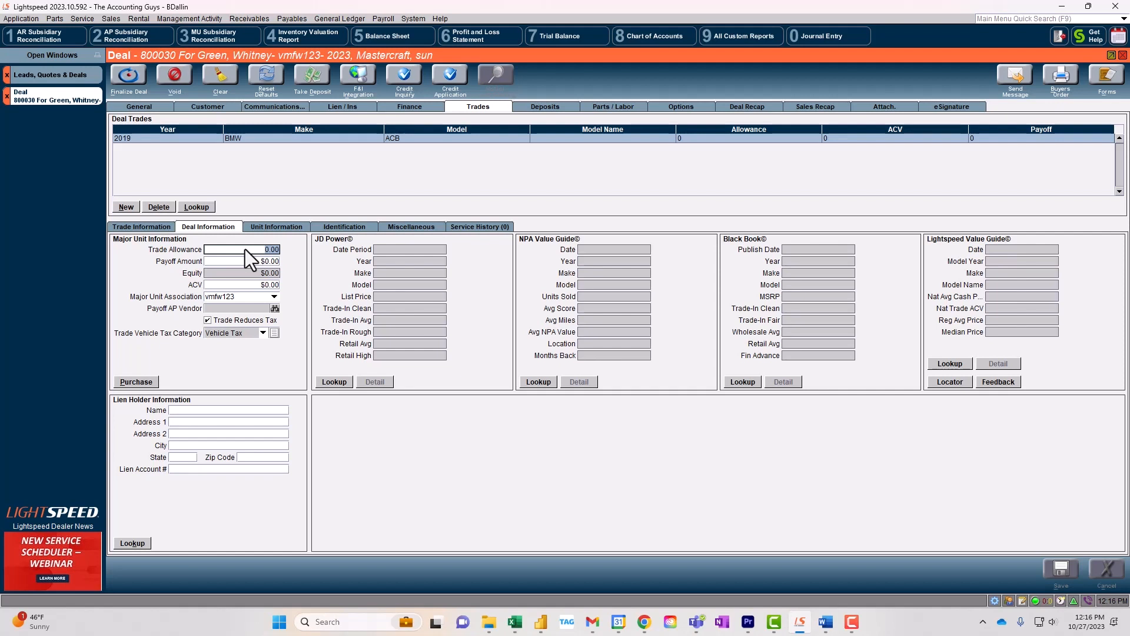
{"action": "type", "text": "10000"}
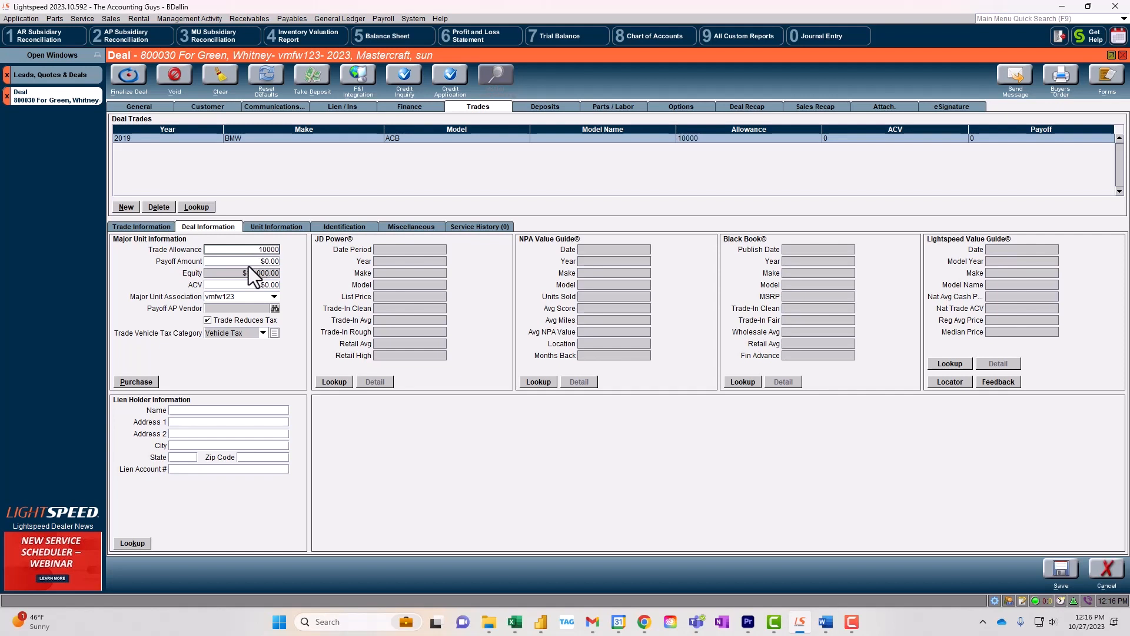
{"action": "left_click", "coordinate": [249, 262]}
{"action": "type", "text": "5000"}
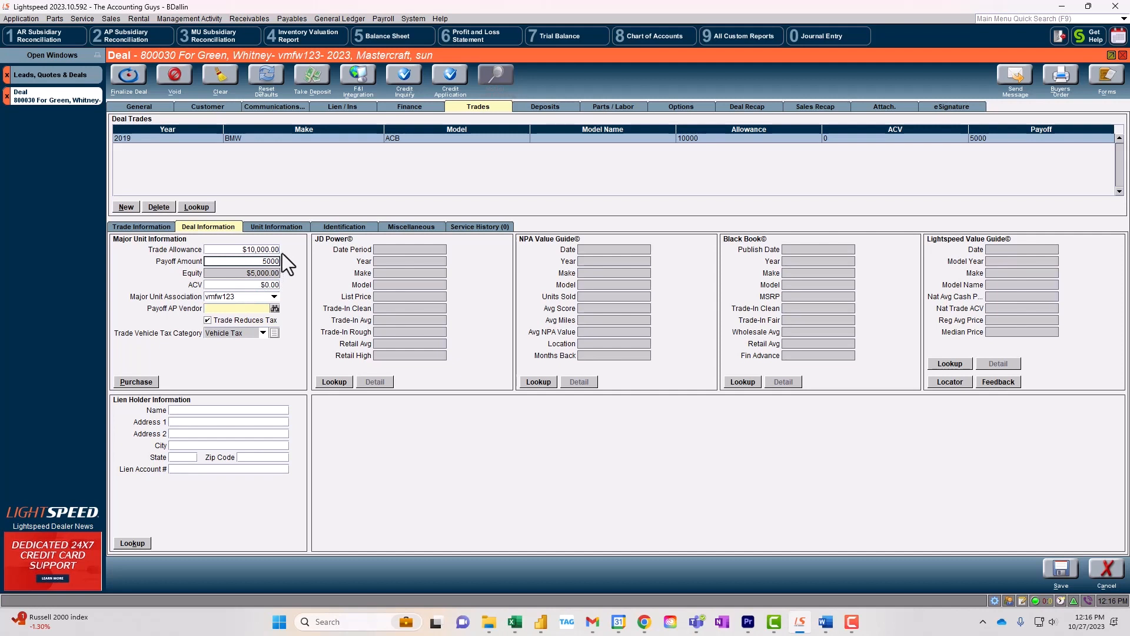
{"action": "left_click", "coordinate": [271, 274]}
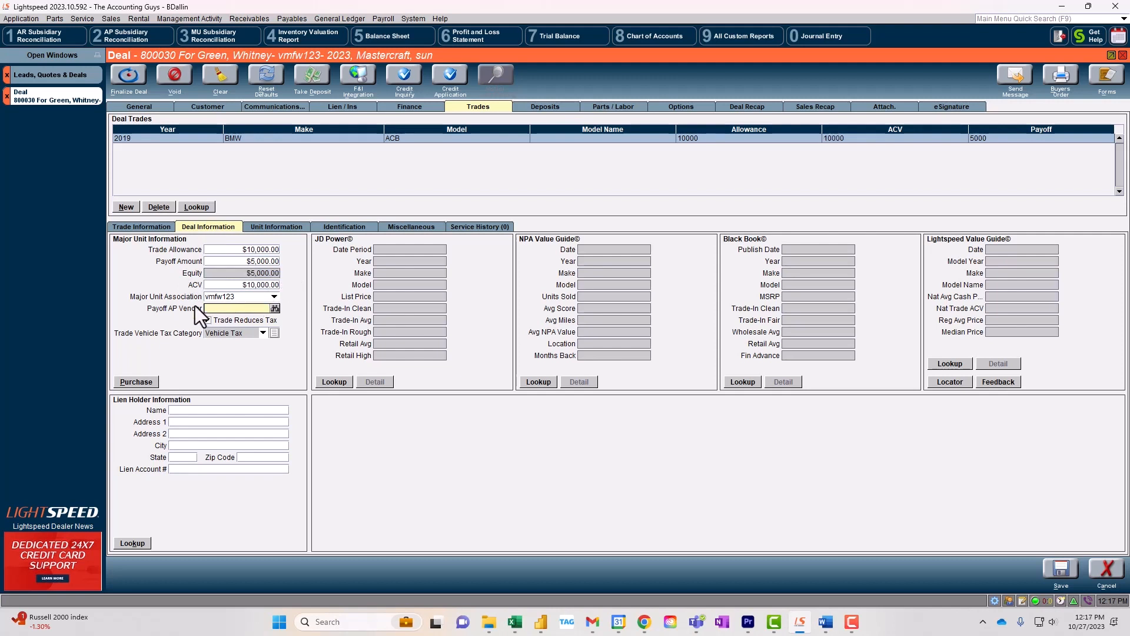
Step: Make Central Bank the trade-in's payoff AP vendor, then save the deal
{"action": "left_click", "coordinate": [275, 309]}
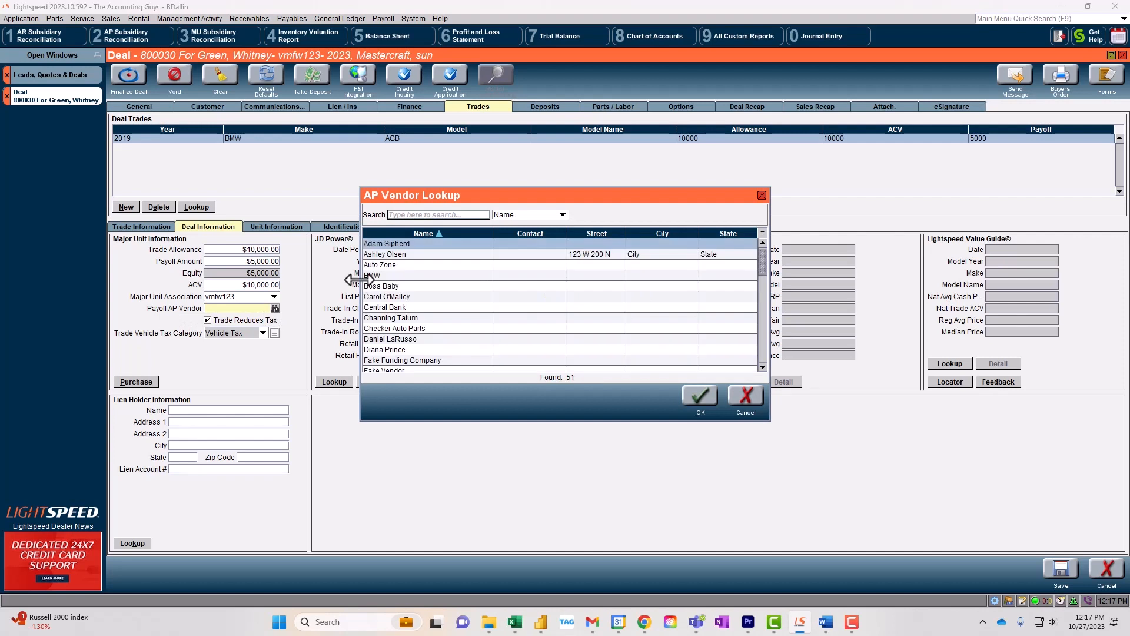
{"action": "double_click", "coordinate": [417, 307]}
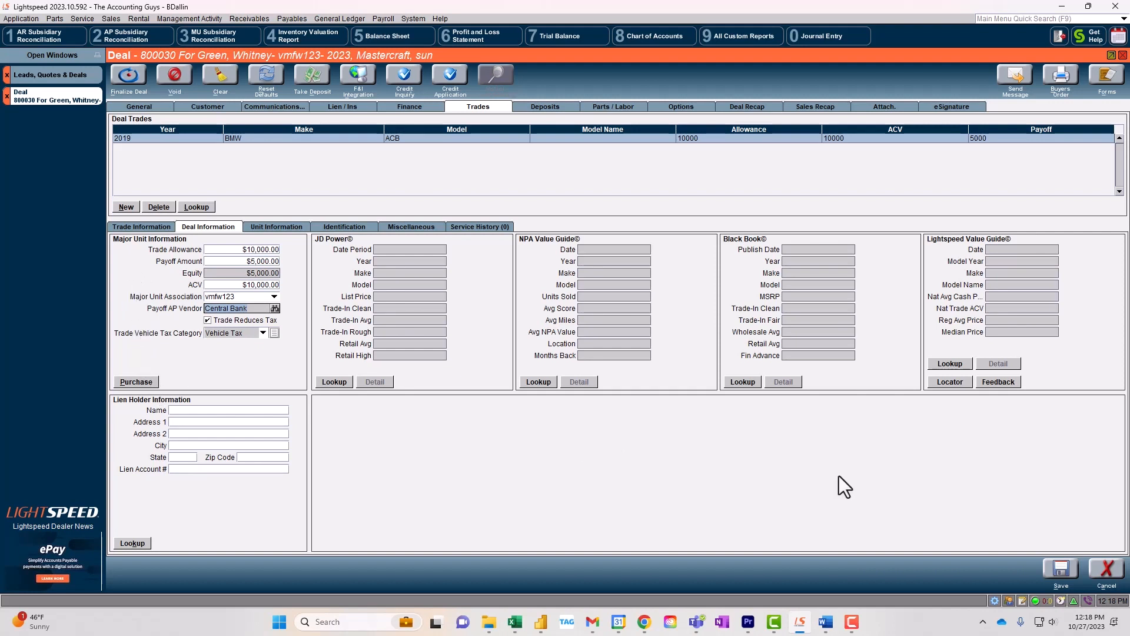
{"action": "left_click", "coordinate": [1061, 569]}
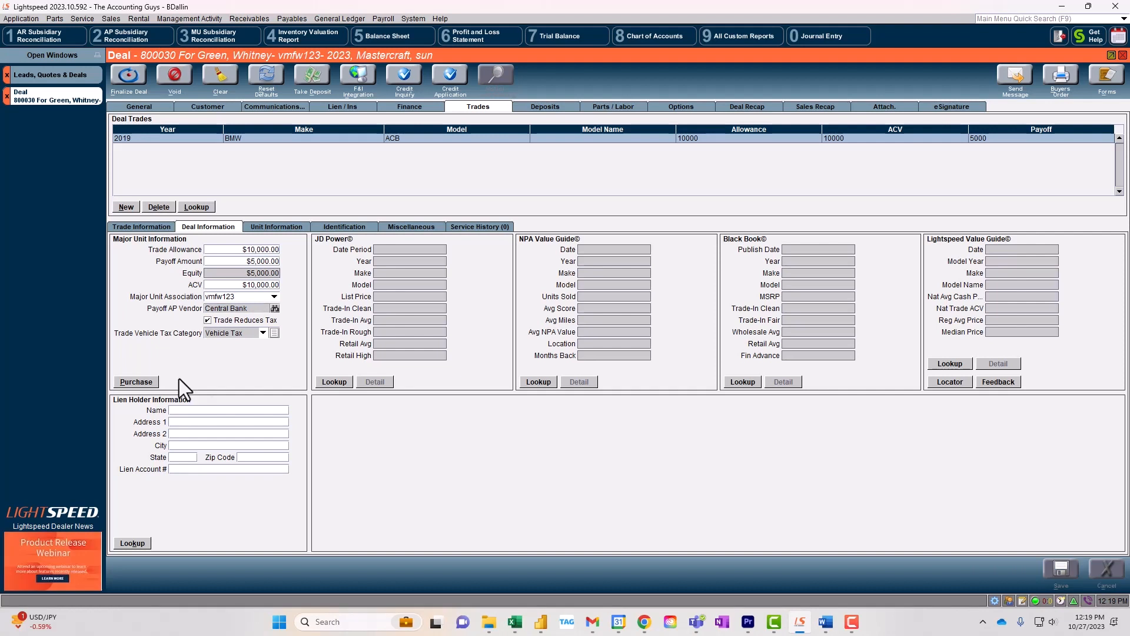